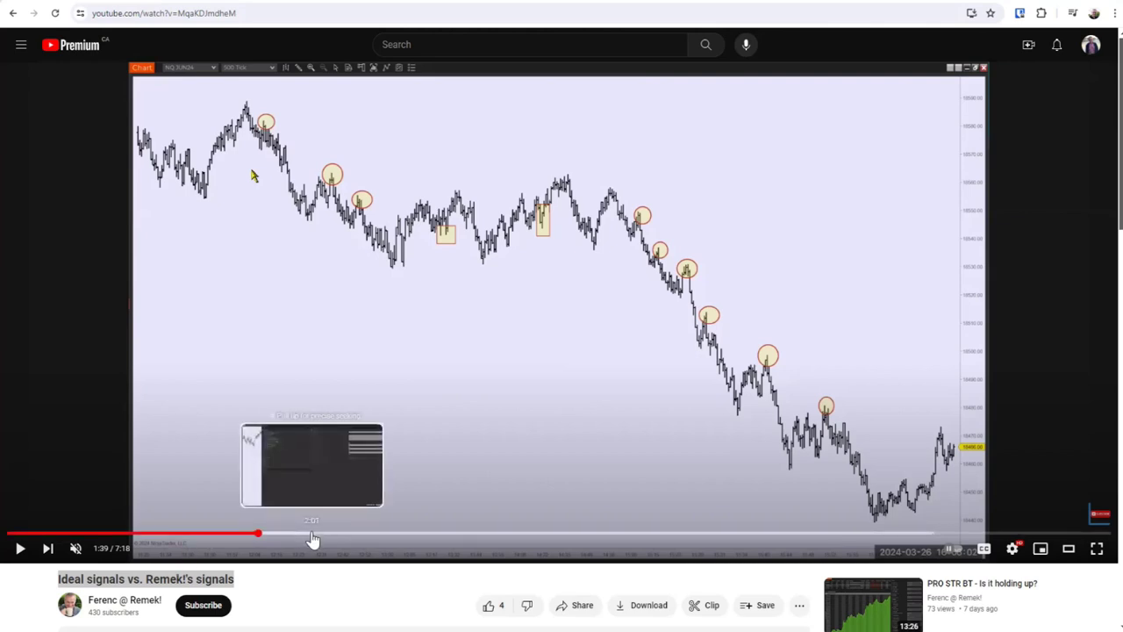
# Skip the video ahead to 2:01, then 2:24, and clear the title selection
pyautogui.click(313, 535)
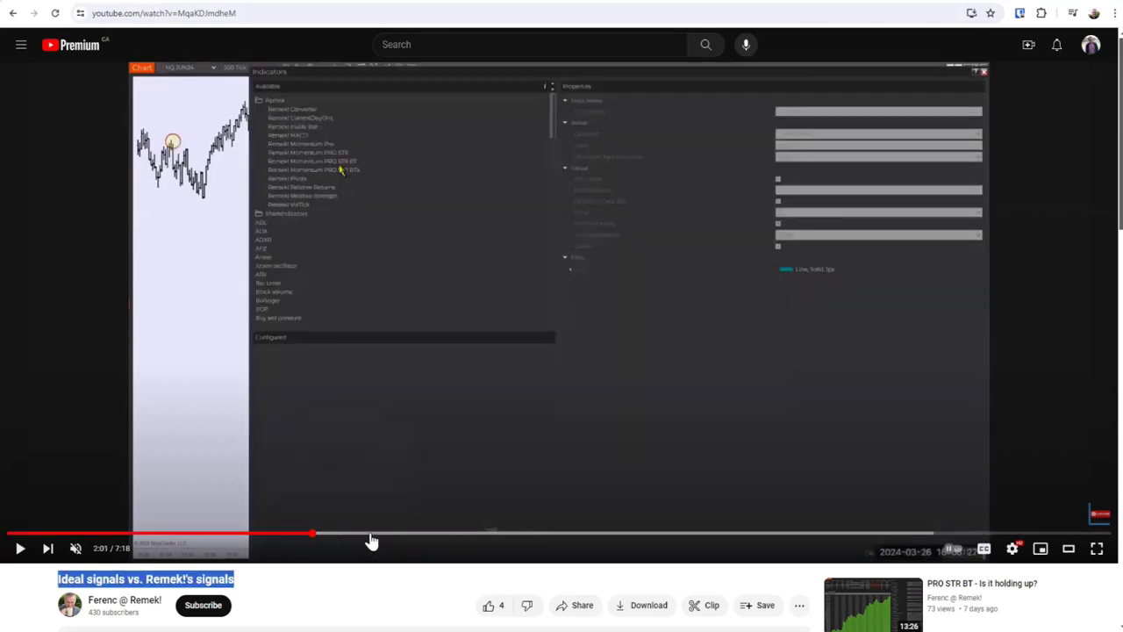
pyautogui.click(371, 535)
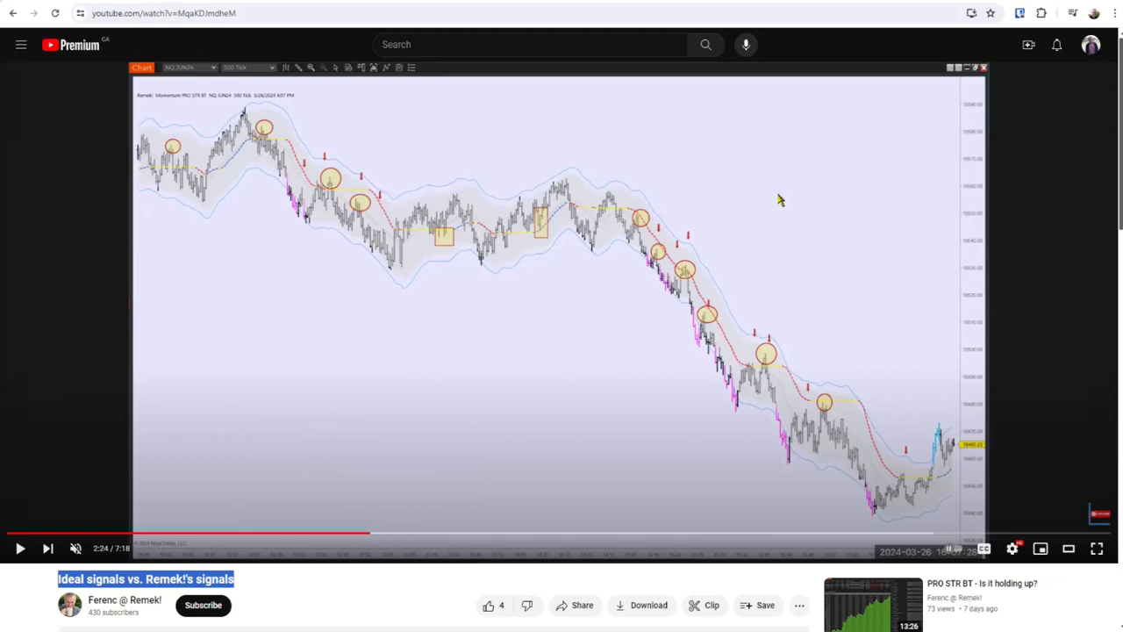
pyautogui.click(343, 585)
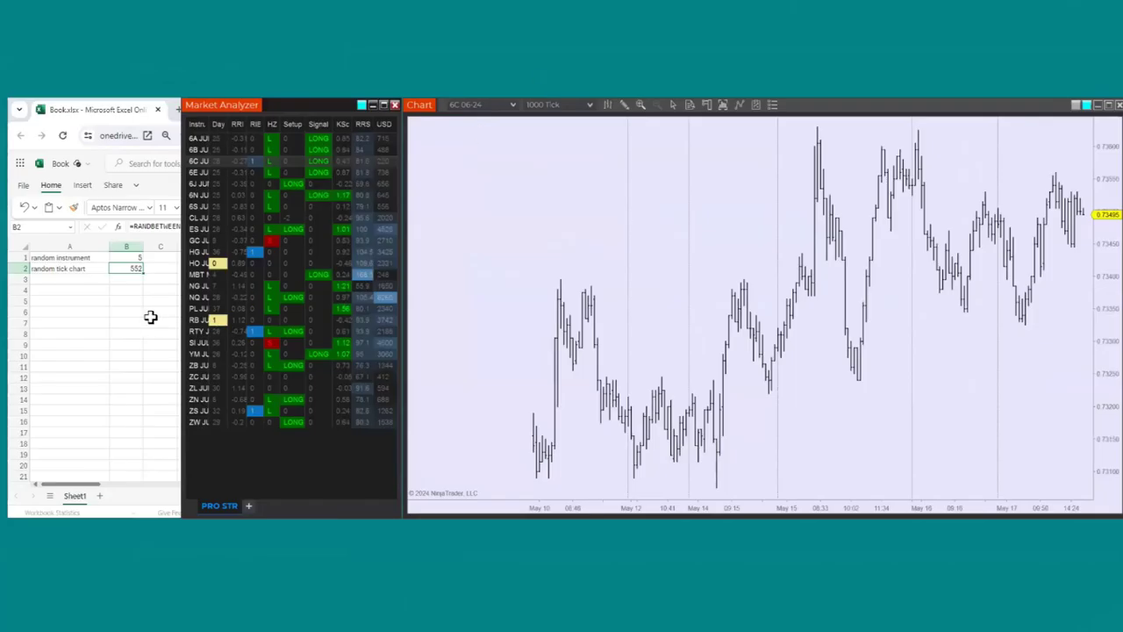
# Bring the workbook window to the front, move it up and right, and enlarge it
pyautogui.click(152, 320)
pyautogui.moveTo(213, 113); pyautogui.dragTo(297, 22)
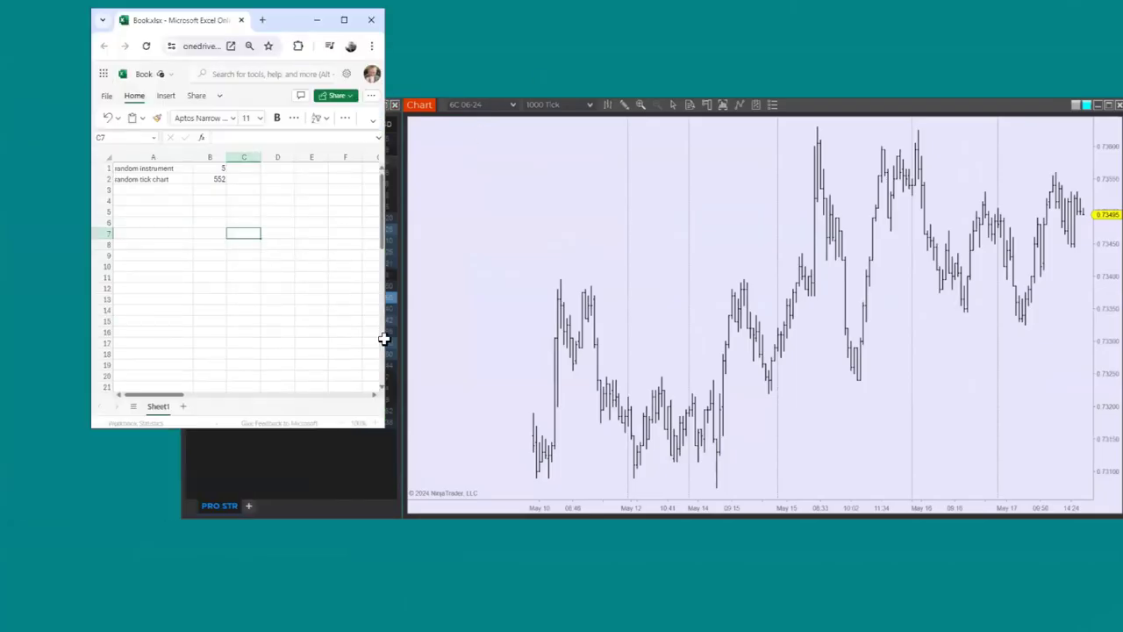
pyautogui.moveTo(391, 430); pyautogui.dragTo(552, 571)
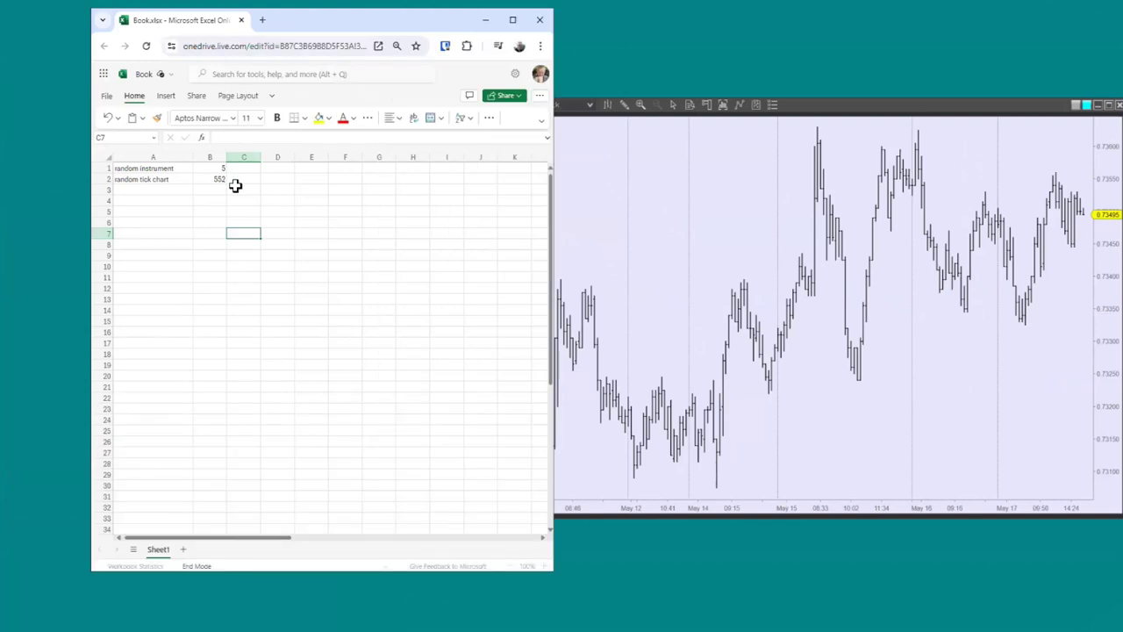
# Recalculate the random picks via A1 and B1, giving instrument 2 and tick chart 391
pyautogui.click(151, 166)
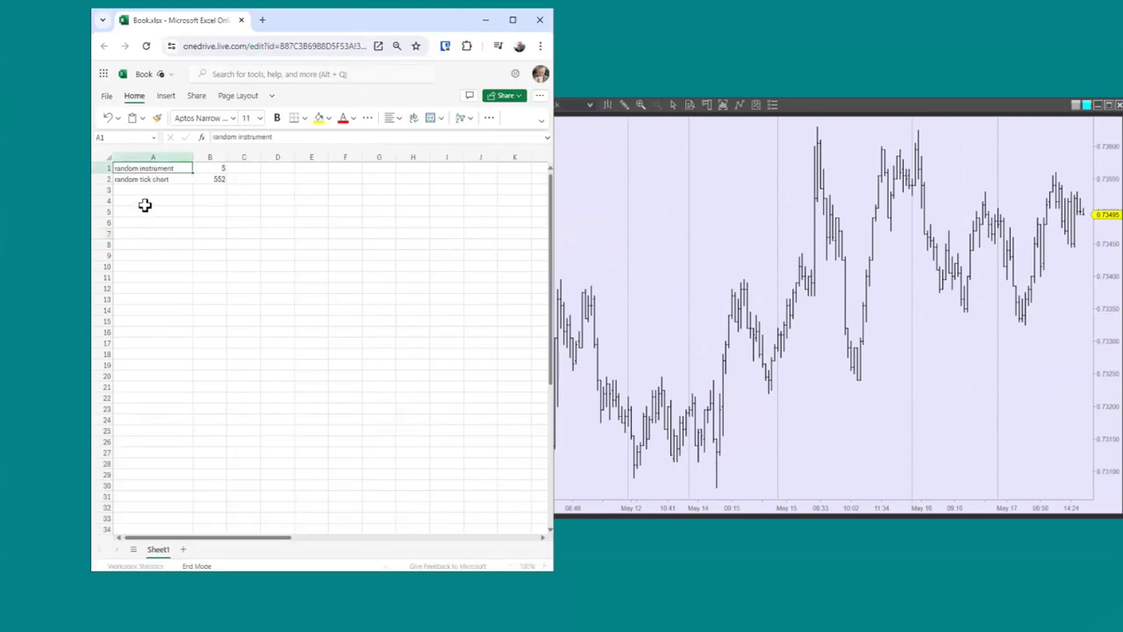
pyautogui.click(210, 168)
pyautogui.moveTo(210, 172); pyautogui.dragTo(218, 256)
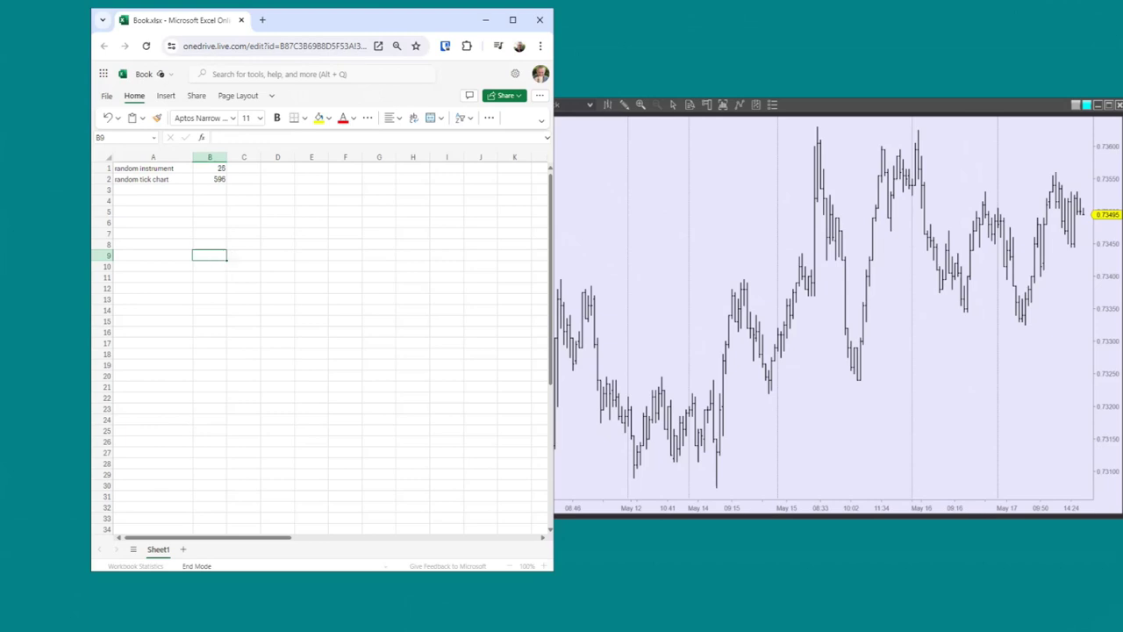
pyautogui.click(204, 169)
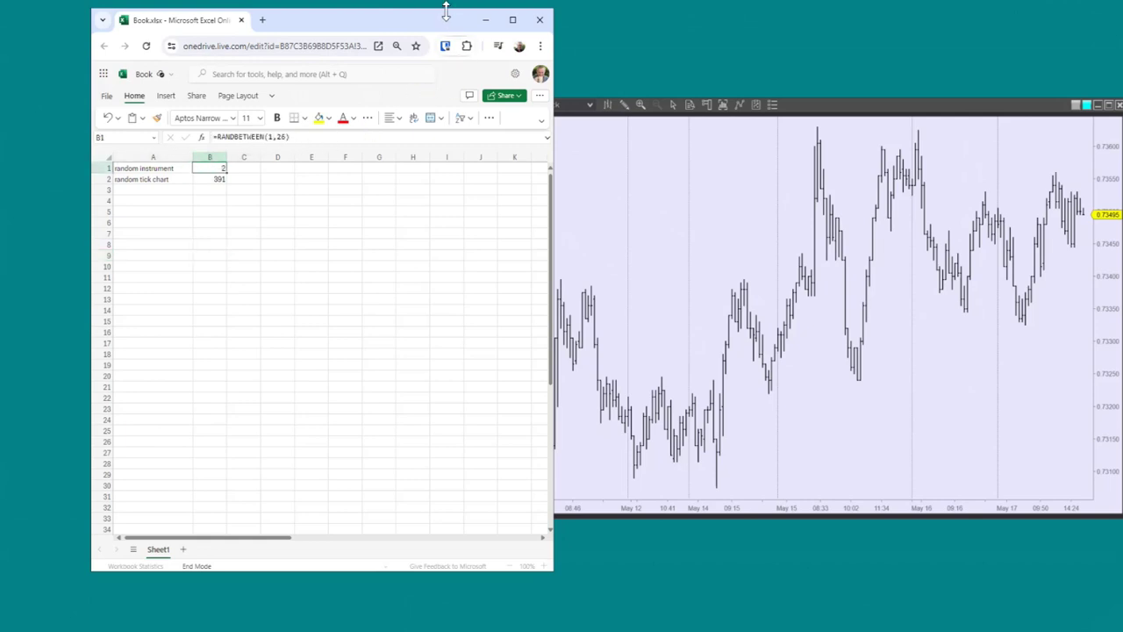
# Place a shortened Market Analyzer over the chart, with a narrower, taller workbook on the left
pyautogui.moveTo(446, 8); pyautogui.dragTo(446, 279)
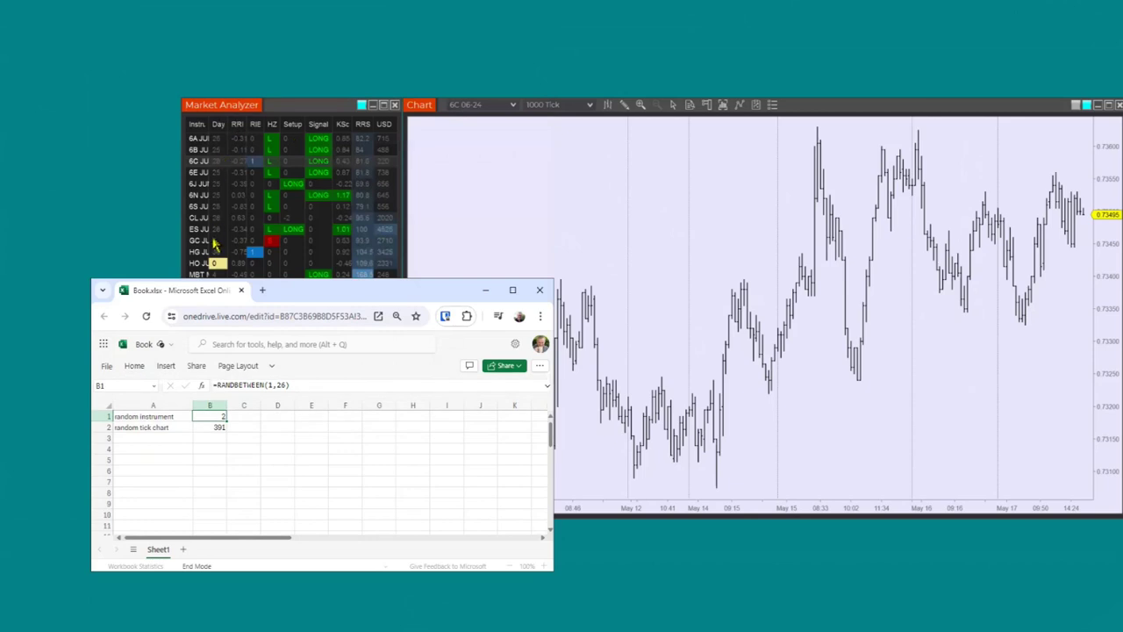
pyautogui.moveTo(330, 111); pyautogui.dragTo(758, 102)
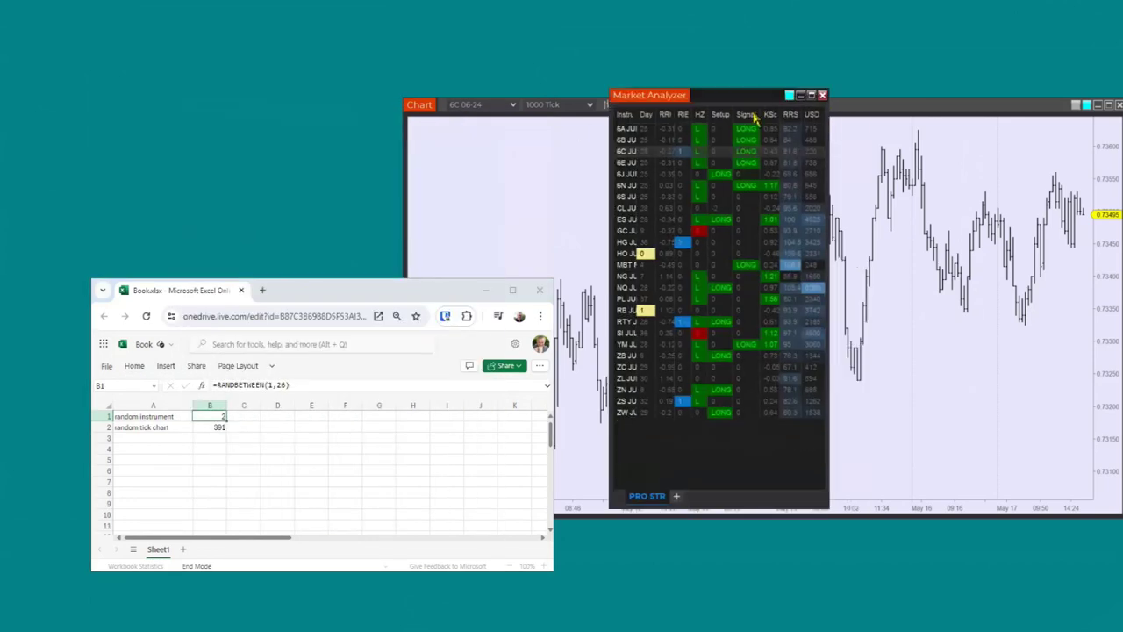
pyautogui.moveTo(715, 508); pyautogui.dragTo(712, 444)
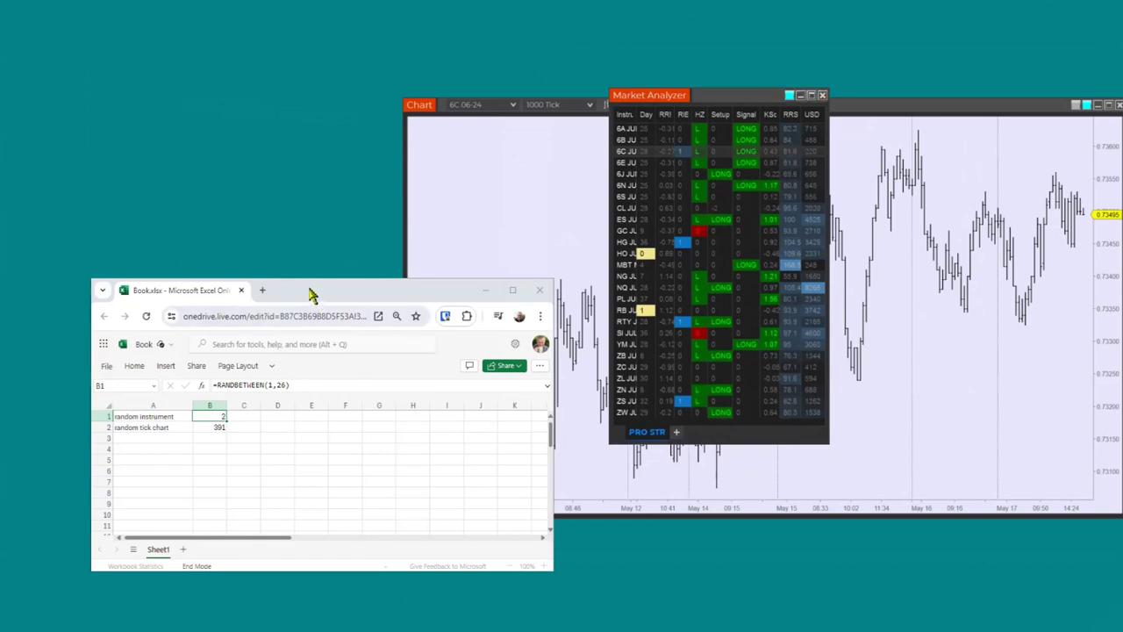
pyautogui.moveTo(326, 294); pyautogui.dragTo(251, 131)
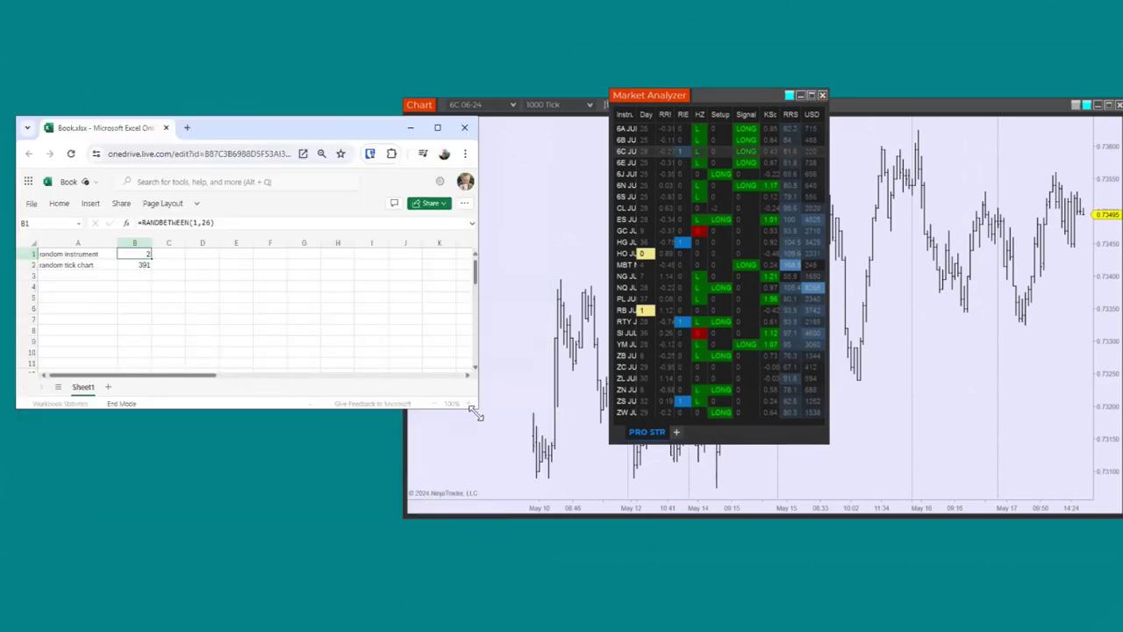
pyautogui.moveTo(474, 411); pyautogui.dragTo(393, 516)
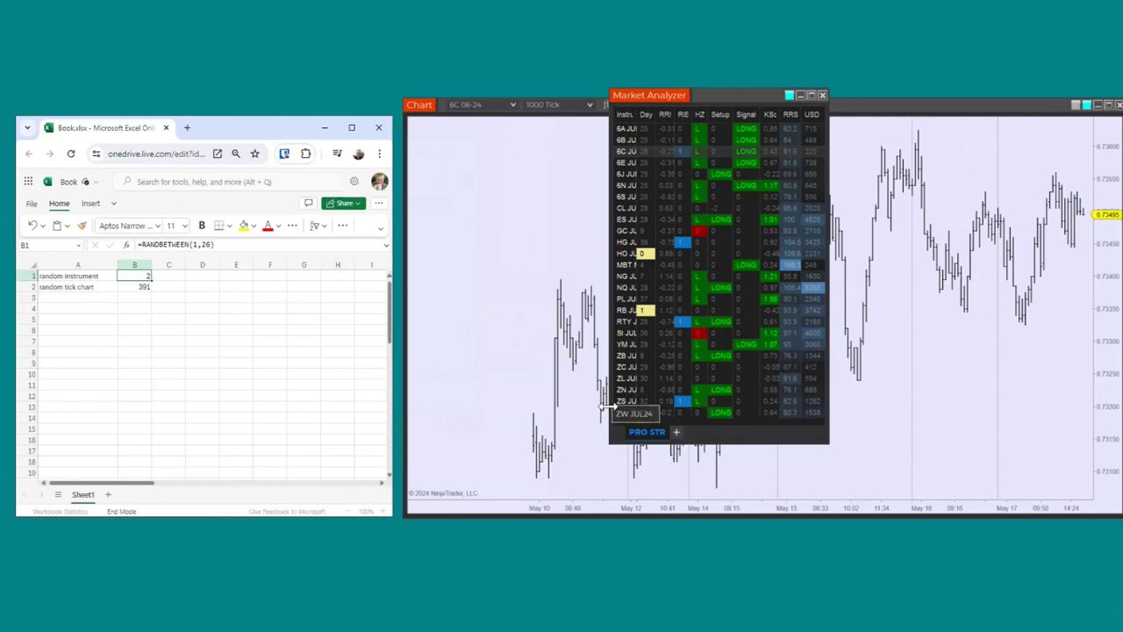
# View B2's tick-chart formula =RANDBETWEEN(100,1000), then narrow the workbook window
pyautogui.click(76, 288)
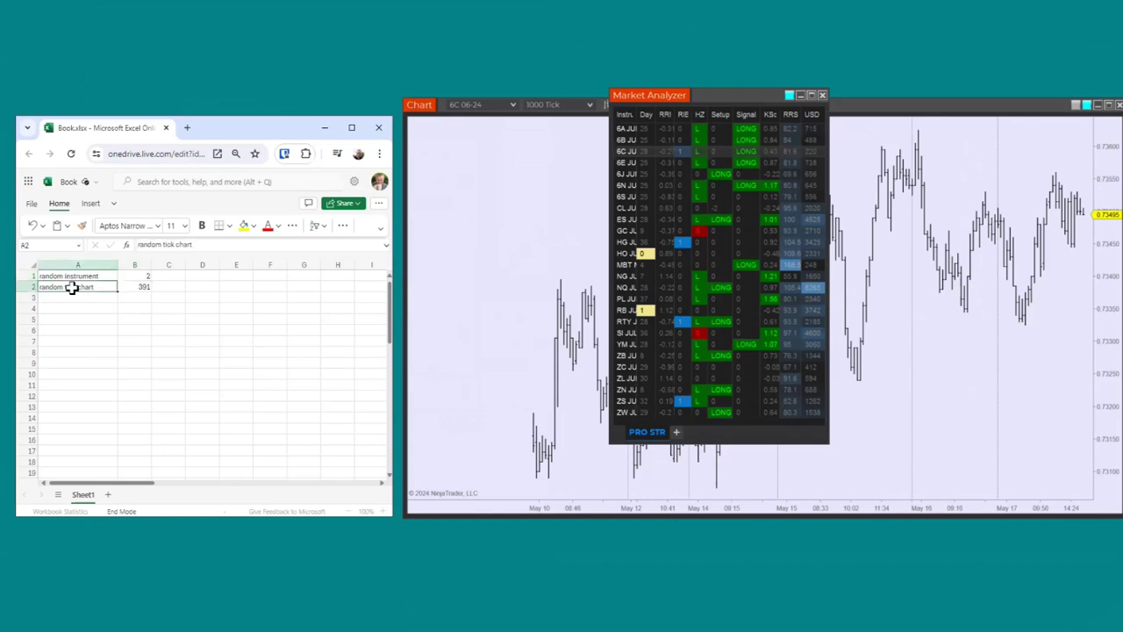
pyautogui.click(133, 286)
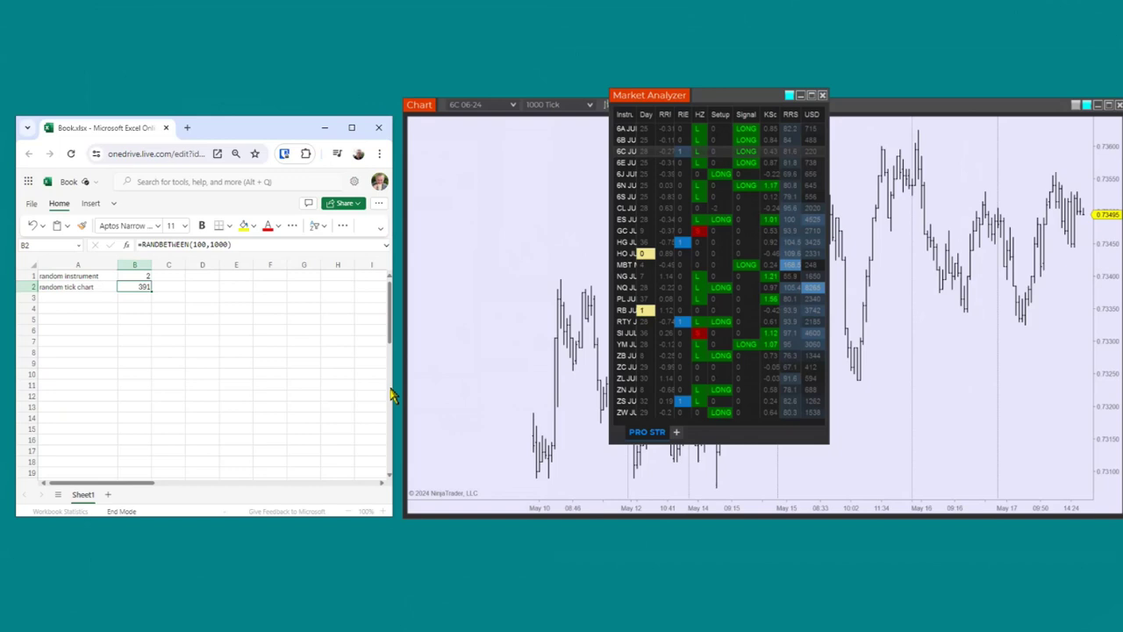
pyautogui.moveTo(391, 392); pyautogui.dragTo(308, 386)
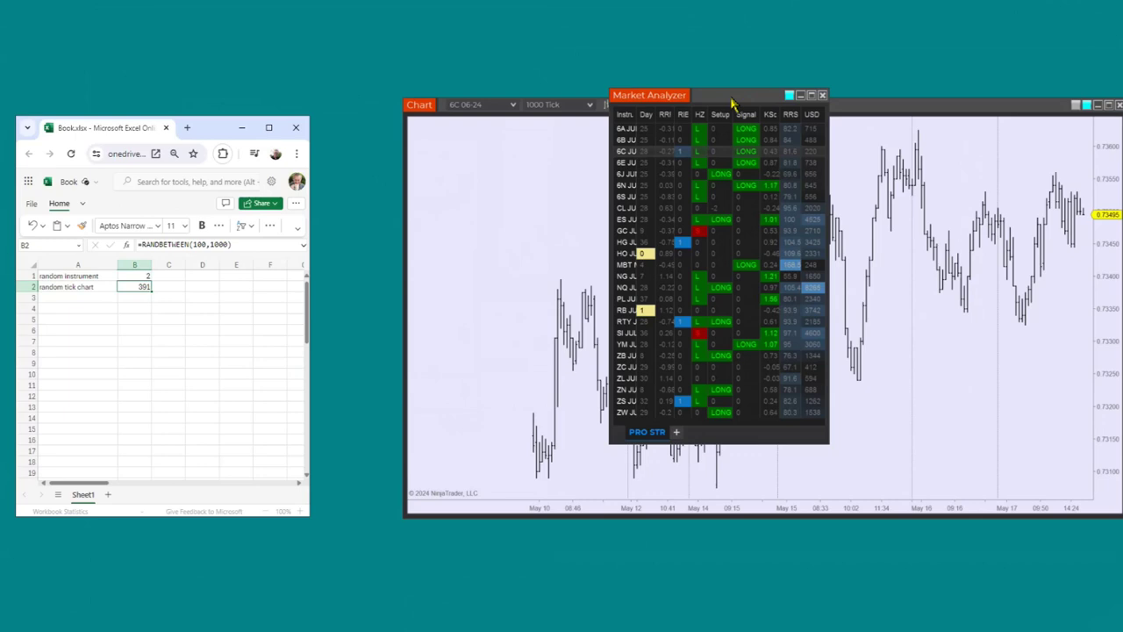
# Recalculate the workbook with F9 to get instrument 10 and 387 ticks, then link GC JUN to the chart
pyautogui.moveTo(732, 104); pyautogui.dragTo(476, 147)
pyautogui.click(167, 362)
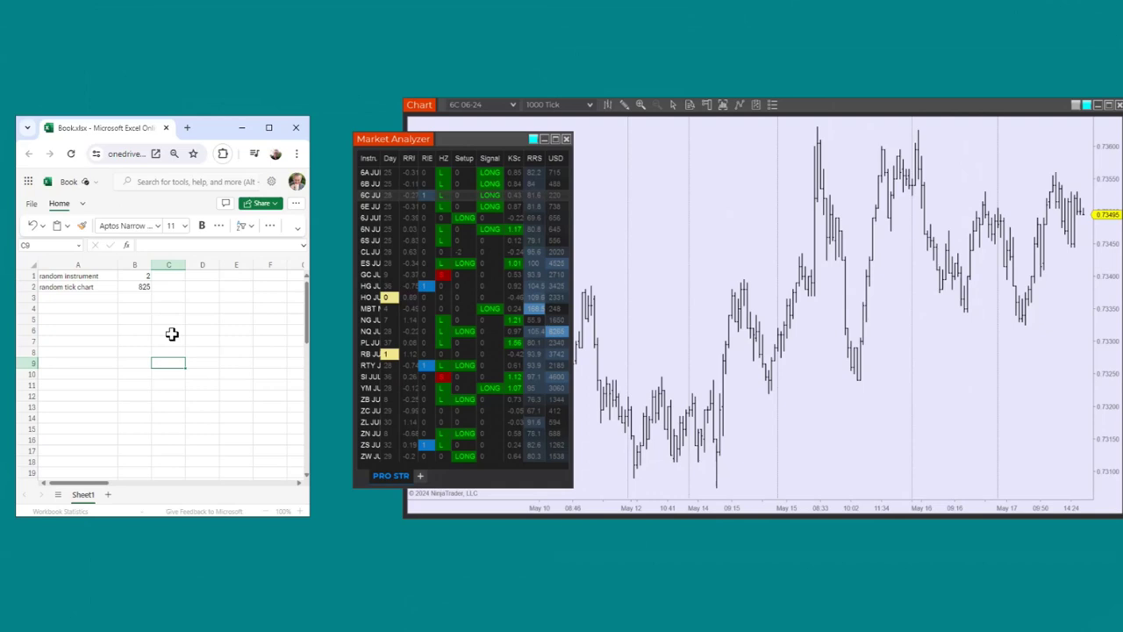
pyautogui.press('F9')
pyautogui.click(369, 275)
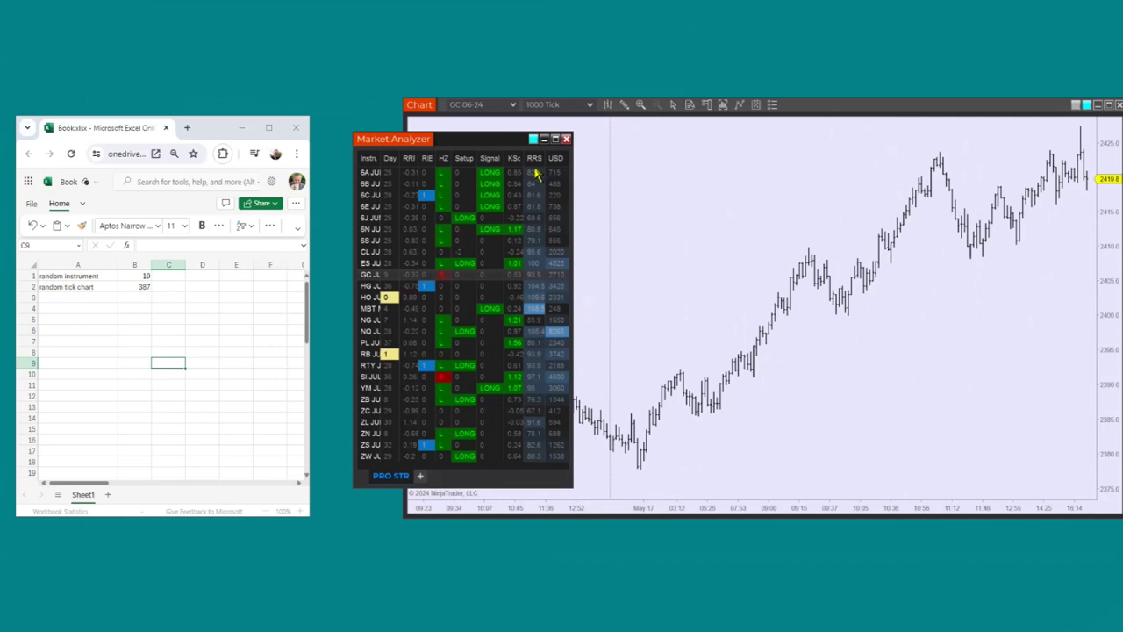
# Set the GC 06-24 chart's Data Series value to 387 ticks
pyautogui.rightClick(659, 143)
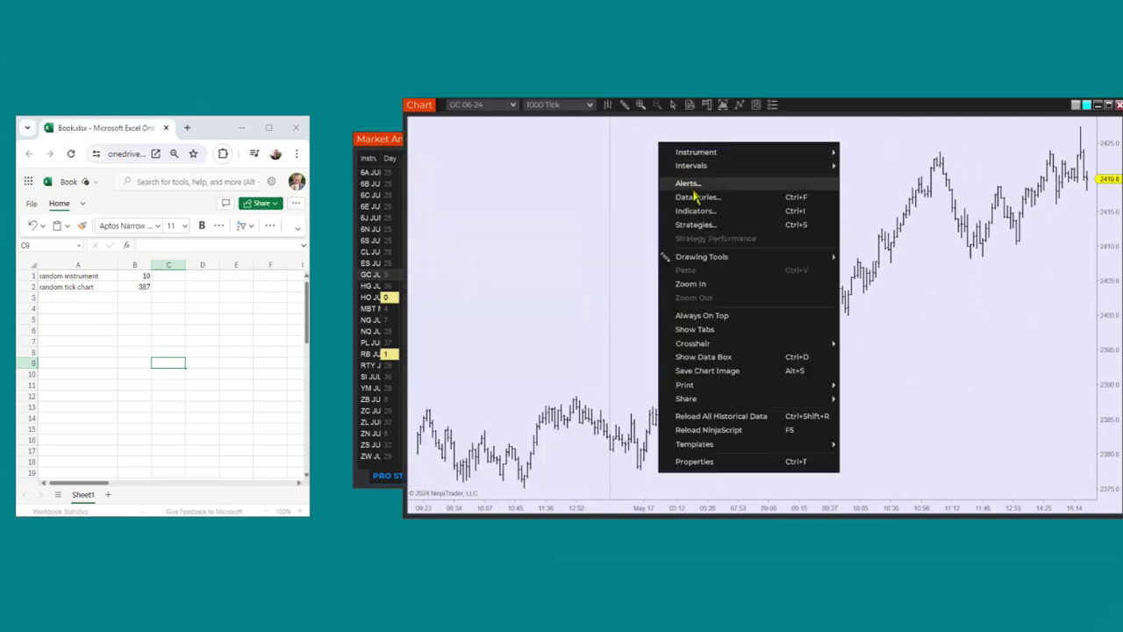
pyautogui.click(696, 198)
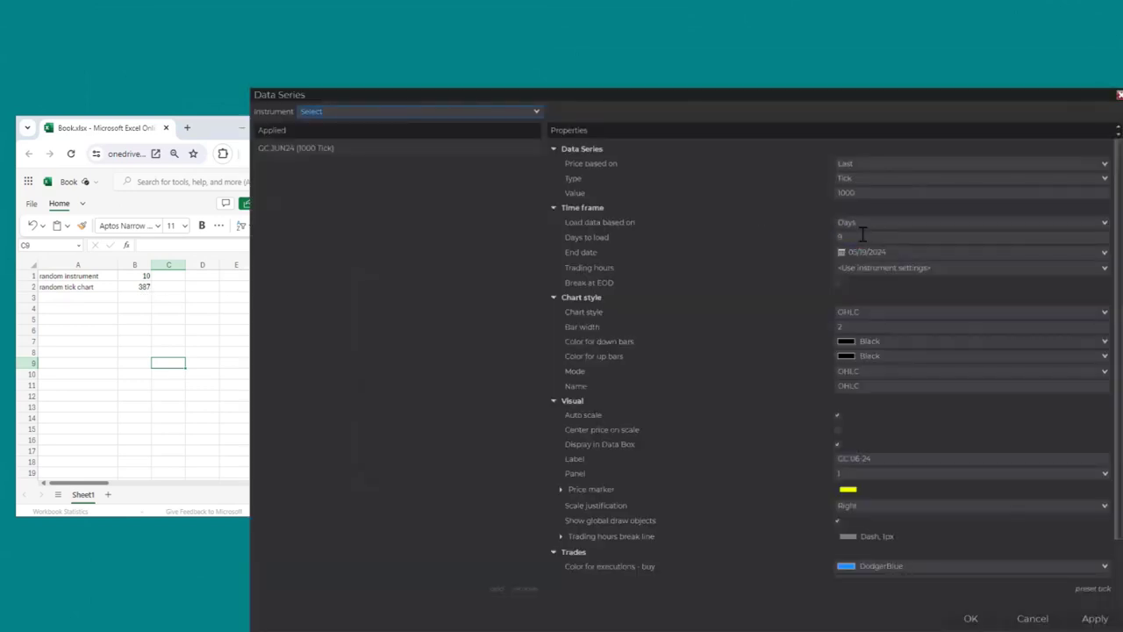
pyautogui.click(864, 193)
pyautogui.write('387')
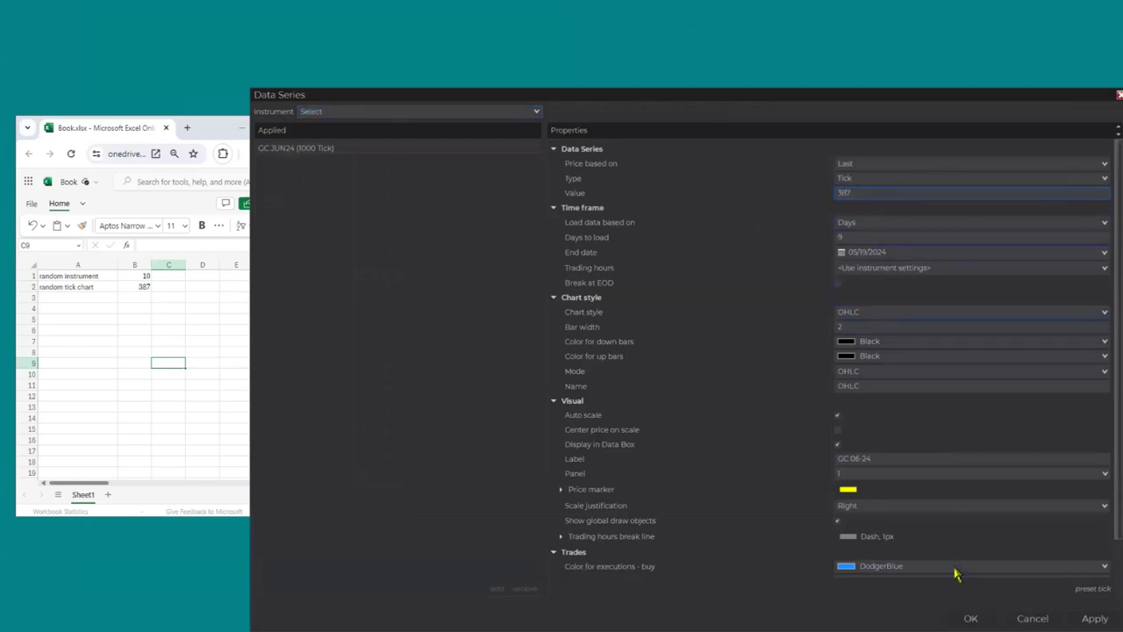
pyautogui.click(971, 617)
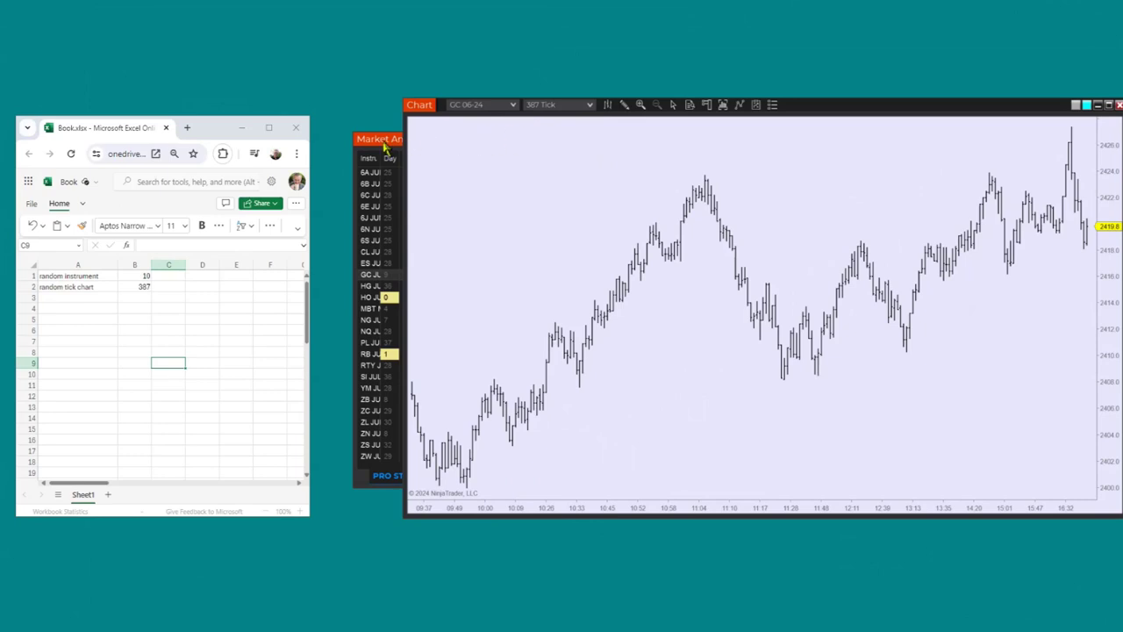
# Minimize the workbook and the Market Analyzer, leaving only the GC 06-24 387 Tick chart
pyautogui.moveTo(383, 147); pyautogui.dragTo(340, 158)
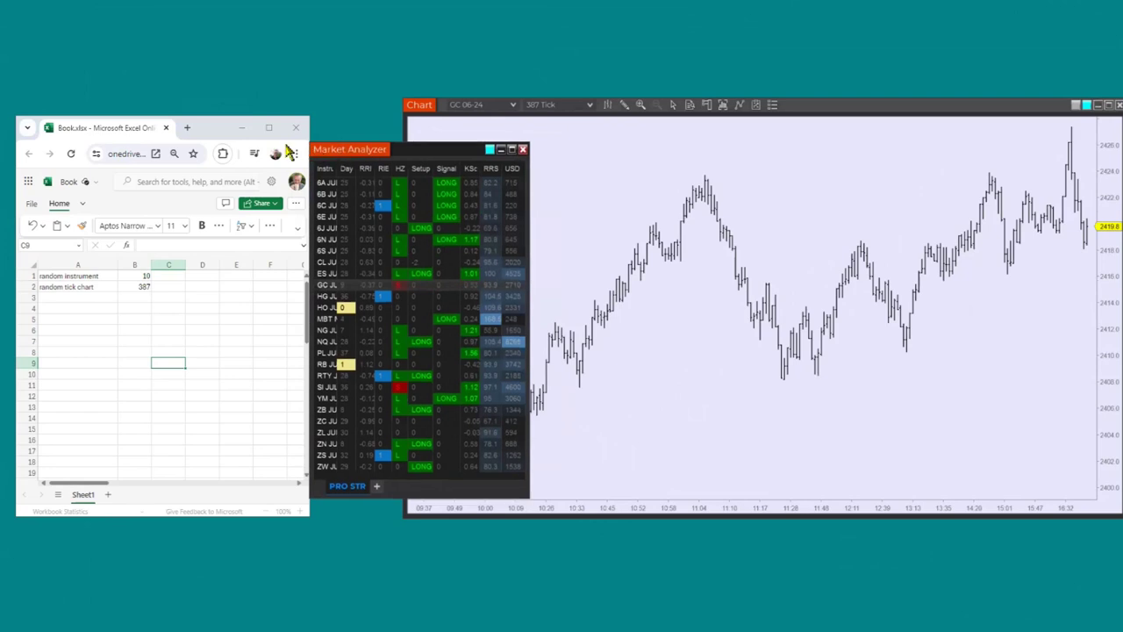
pyautogui.click(241, 131)
pyautogui.moveTo(416, 151); pyautogui.dragTo(120, 132)
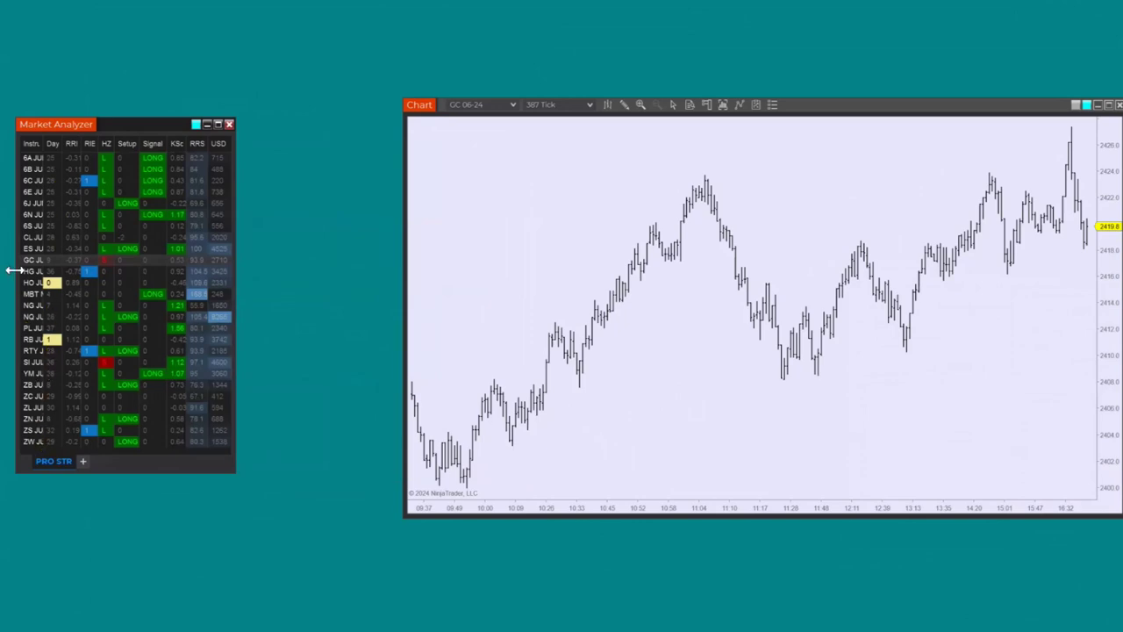
pyautogui.click(206, 124)
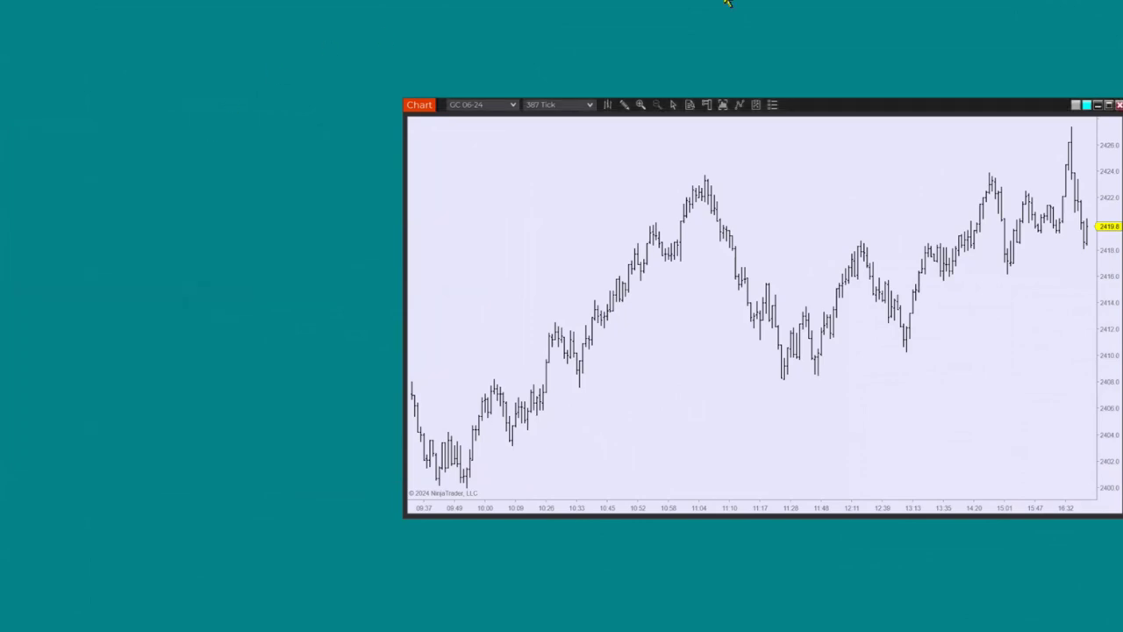